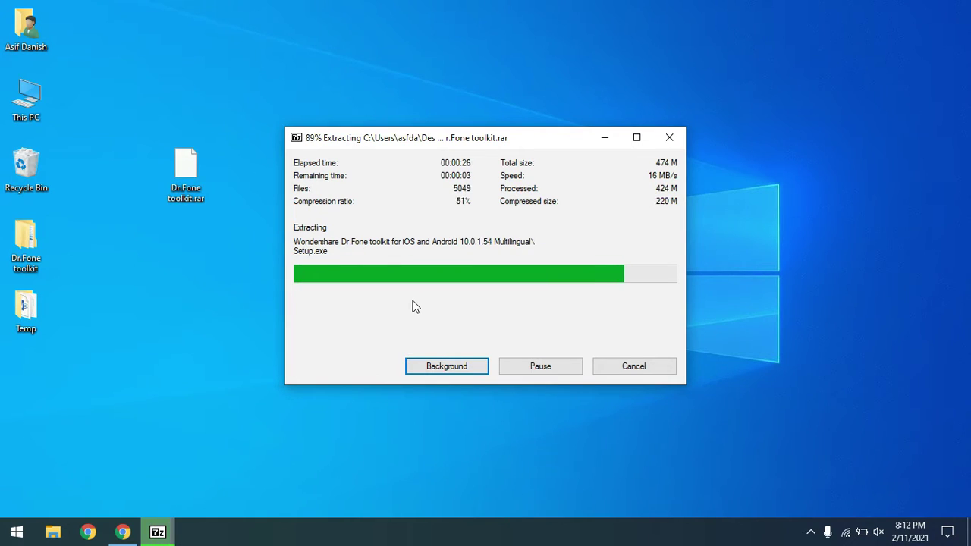
Step: Move the extracted Dr.Fone toolkit folder beneath its archive on the desktop and launch Setup from its Wondershare subfolder
left_click_drag(26, 262, 184, 263)
double_click(185, 263)
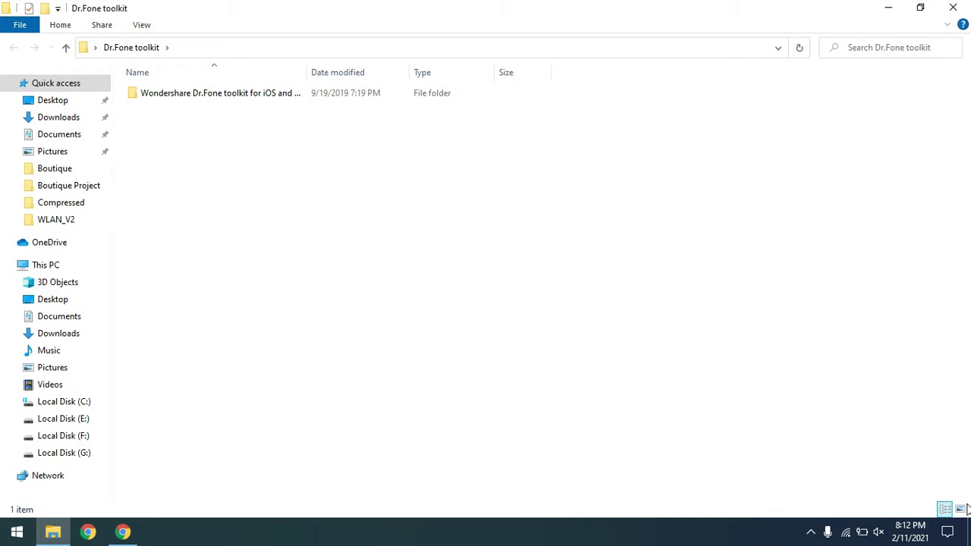
left_click(959, 509)
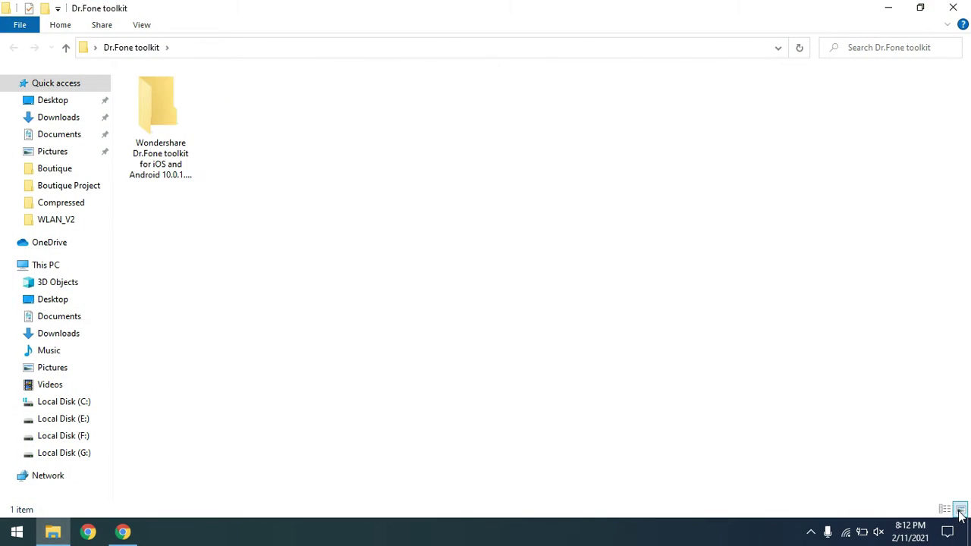
double_click(158, 161)
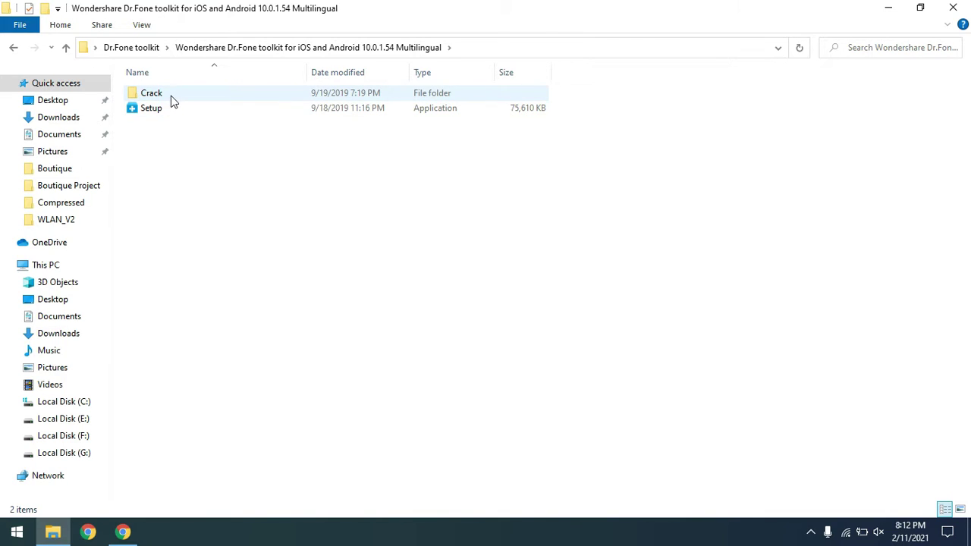
left_click(161, 113)
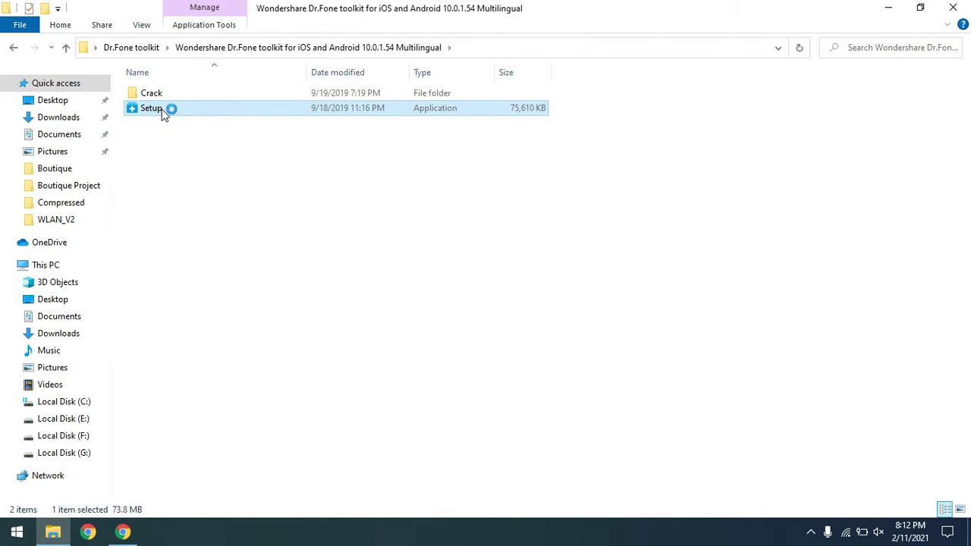
left_click(487, 300)
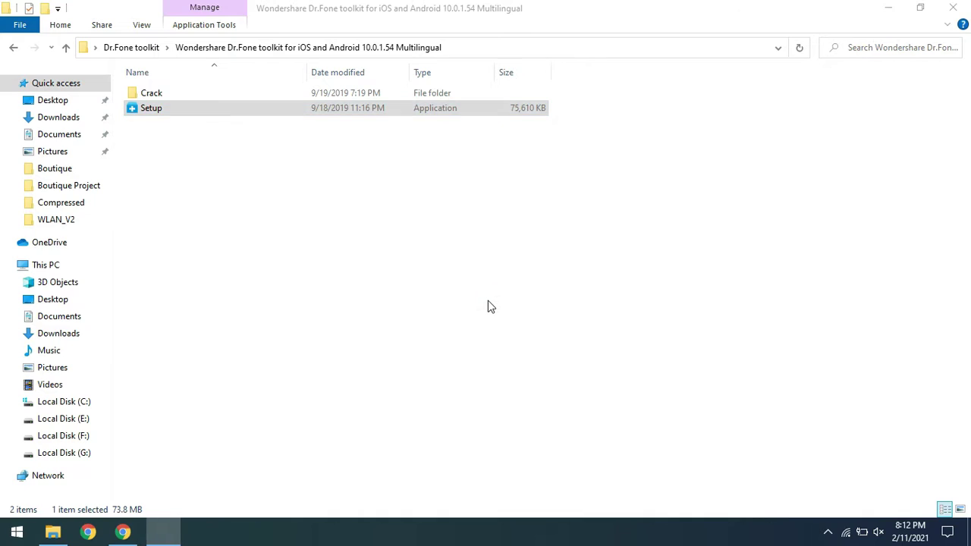
Step: Install dr.fone with the default additional tasks and finish the setup wizard without launching the program
left_click(393, 337)
left_click(566, 379)
left_click(565, 379)
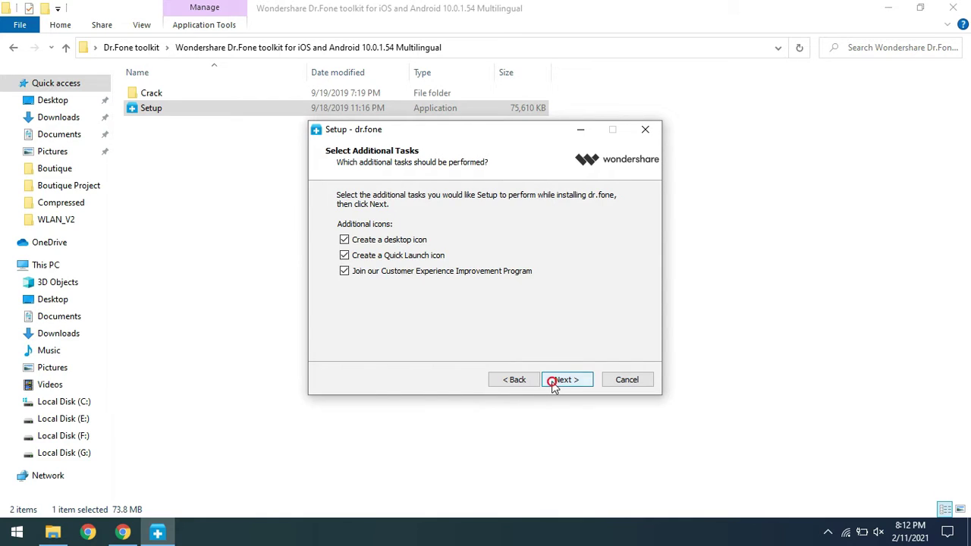
left_click(552, 382)
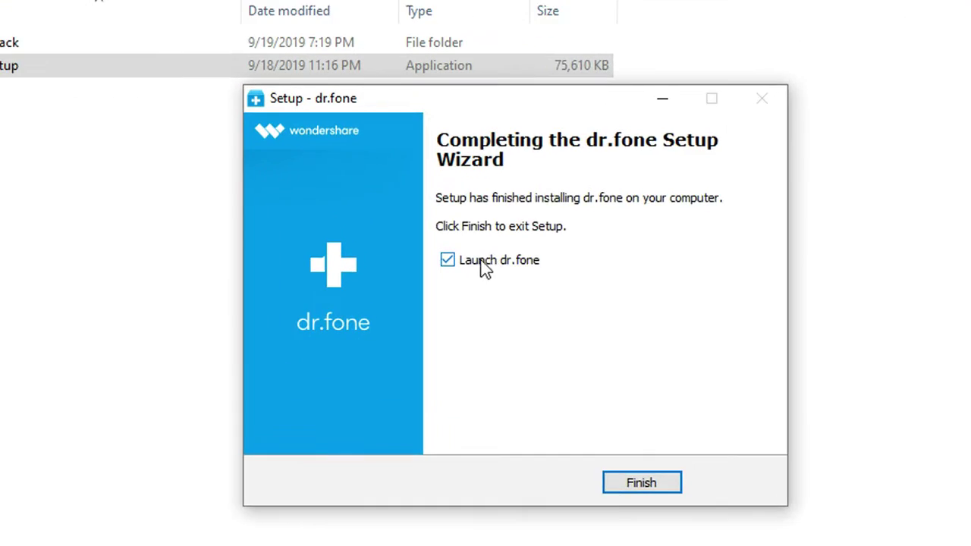
left_click(477, 277)
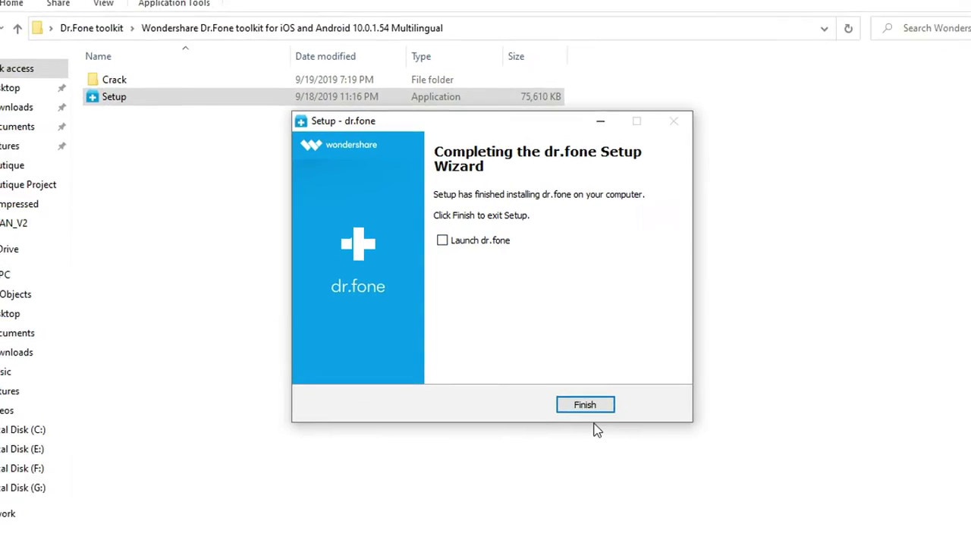
left_click(694, 543)
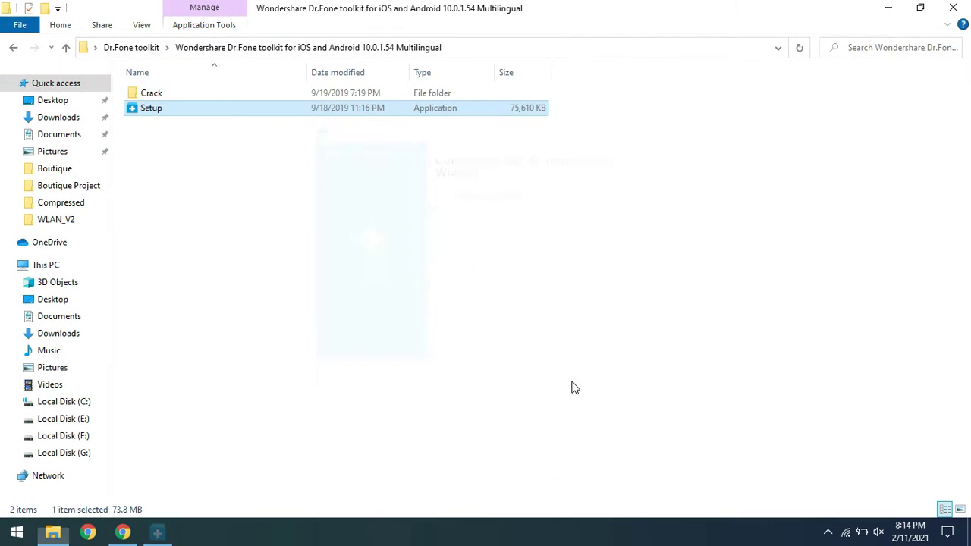
Step: Look inside the Addins folder within the Crack folder and copy the whole Addins folder
double_click(161, 92)
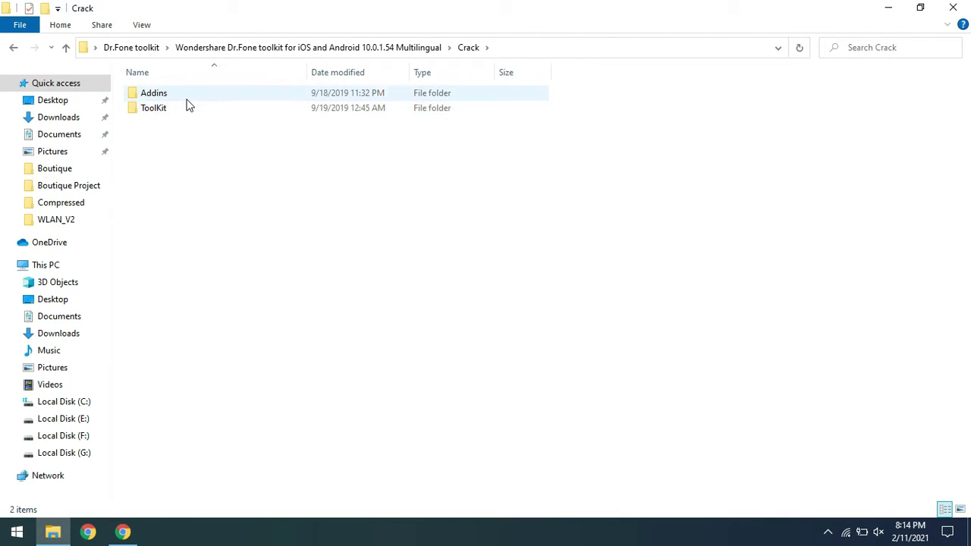
double_click(188, 100)
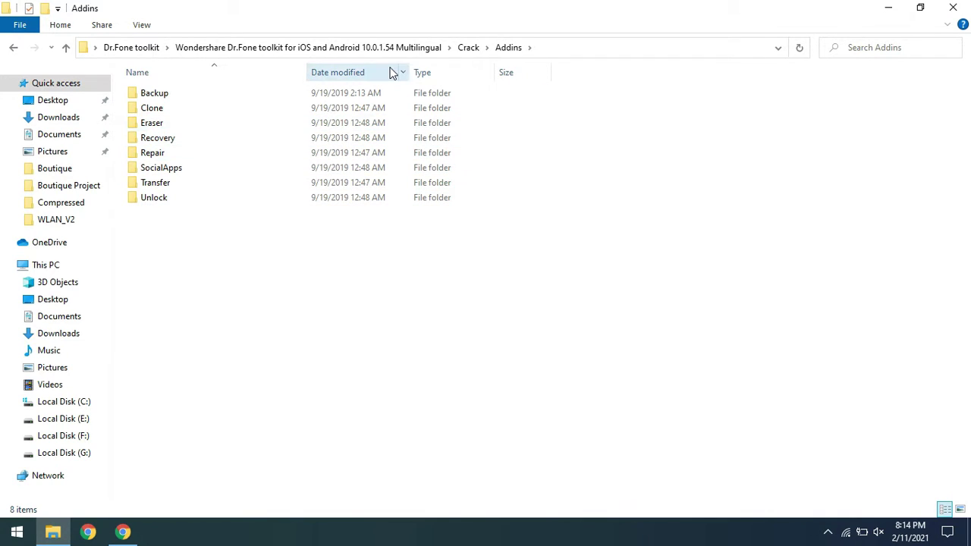
left_click(468, 48)
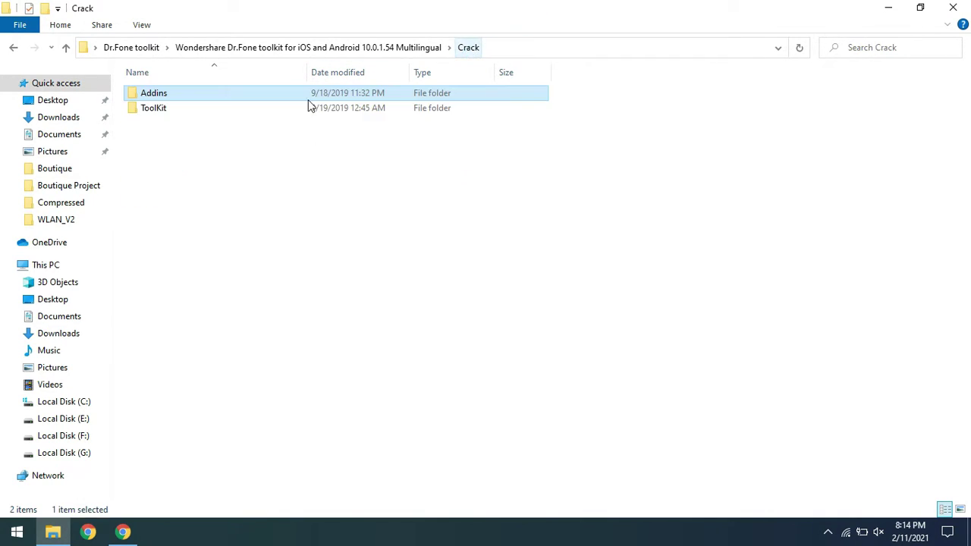
right_click(243, 99)
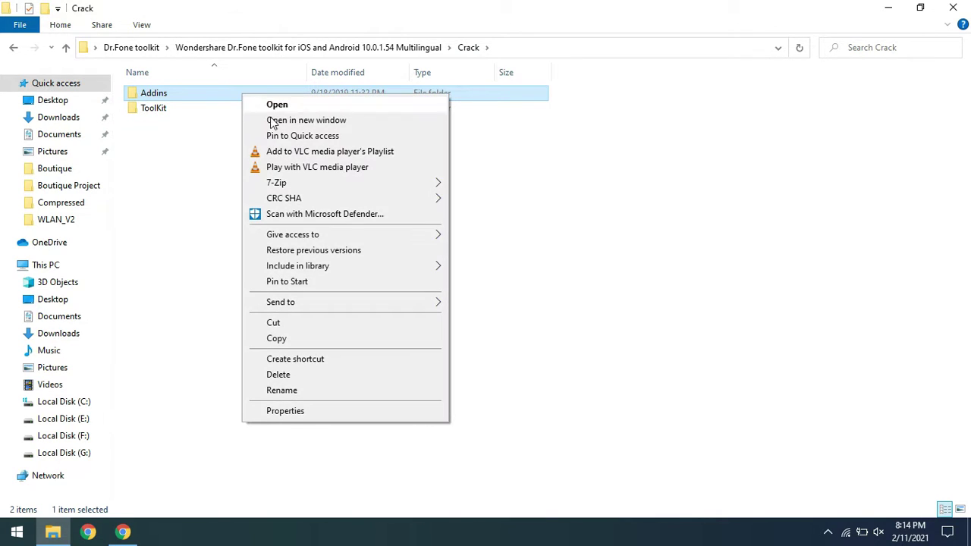
left_click(276, 338)
Step: Open the dr.fone installation folder through the file location in the desktop shortcut's properties
key("super+d")
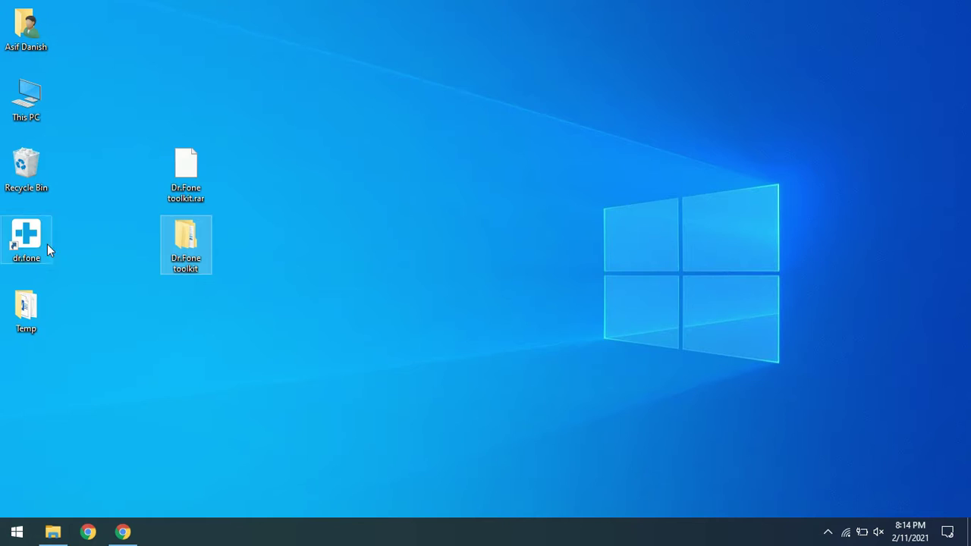
left_click(27, 237)
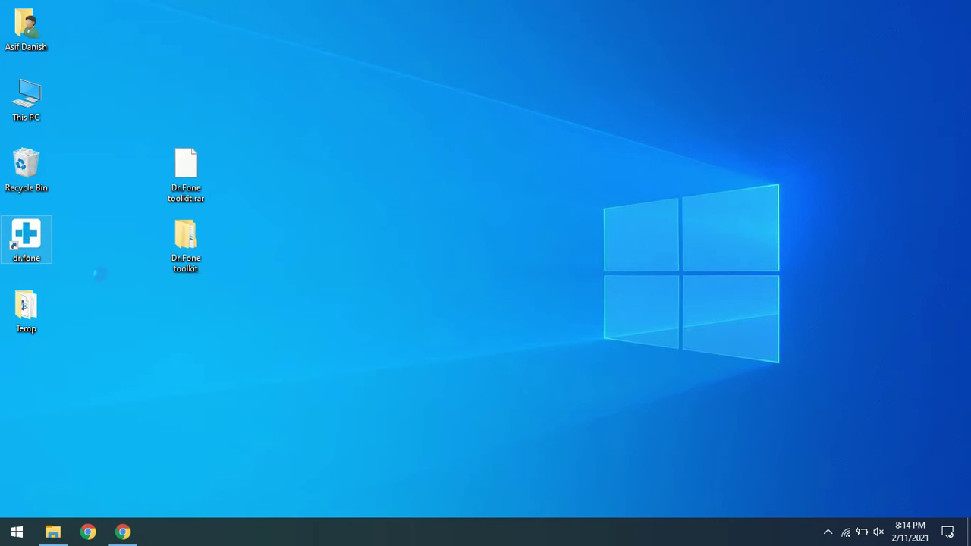
key("Menu")
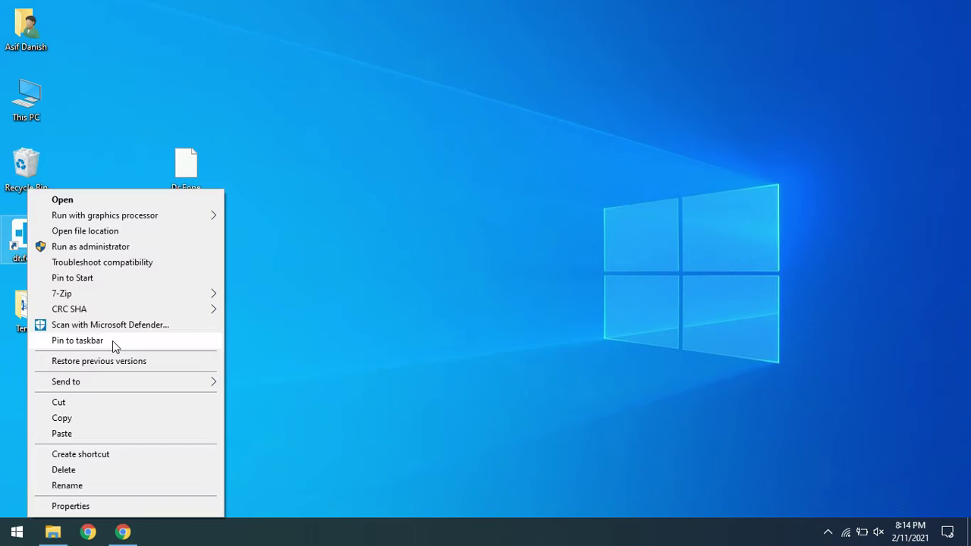
left_click(74, 506)
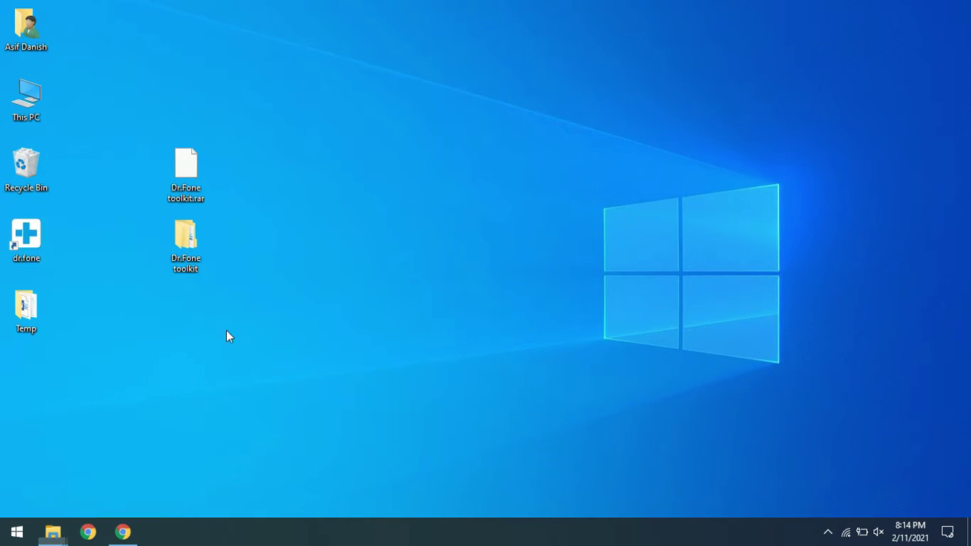
left_click(91, 384)
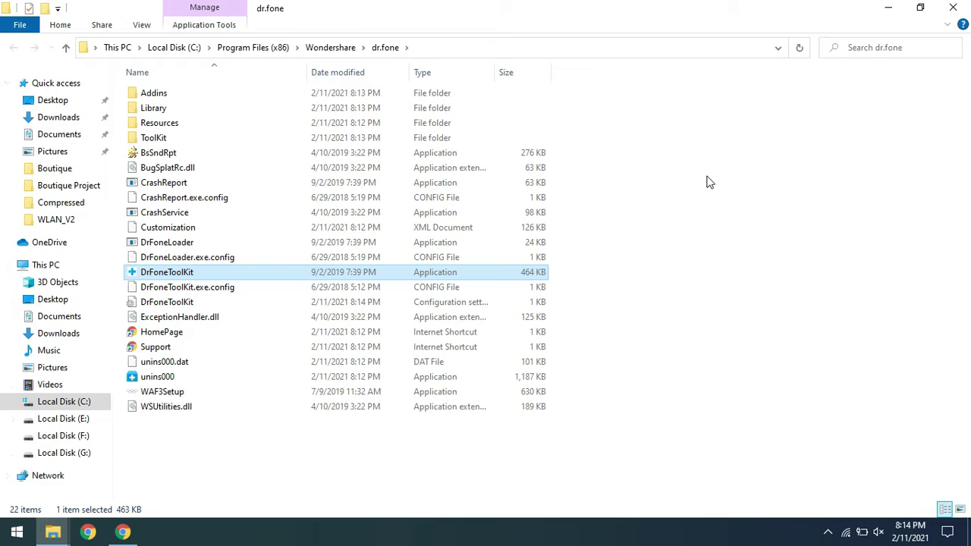
Step: Paste the Addins folder into the dr.fone installation folder, replacing the files in the destination
right_click(706, 181)
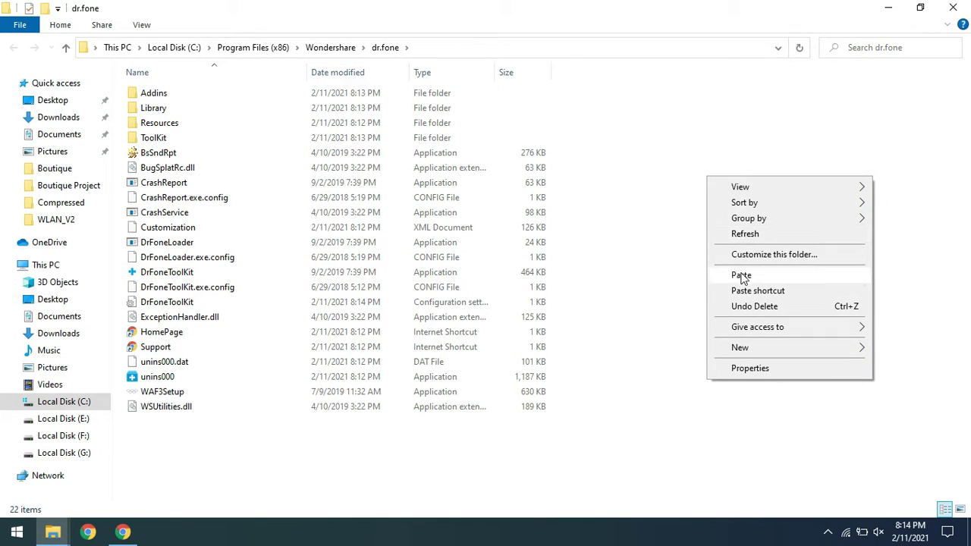
left_click(741, 276)
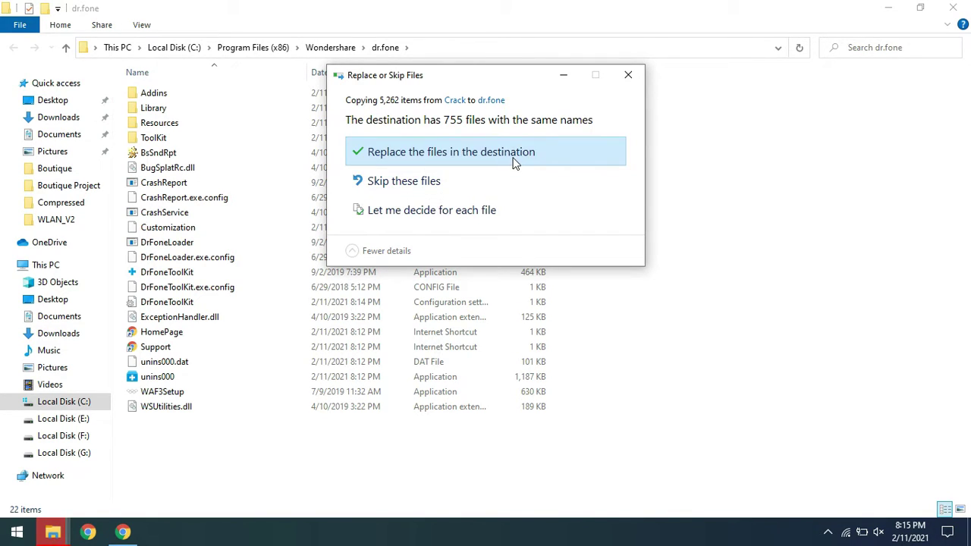
left_click(514, 155)
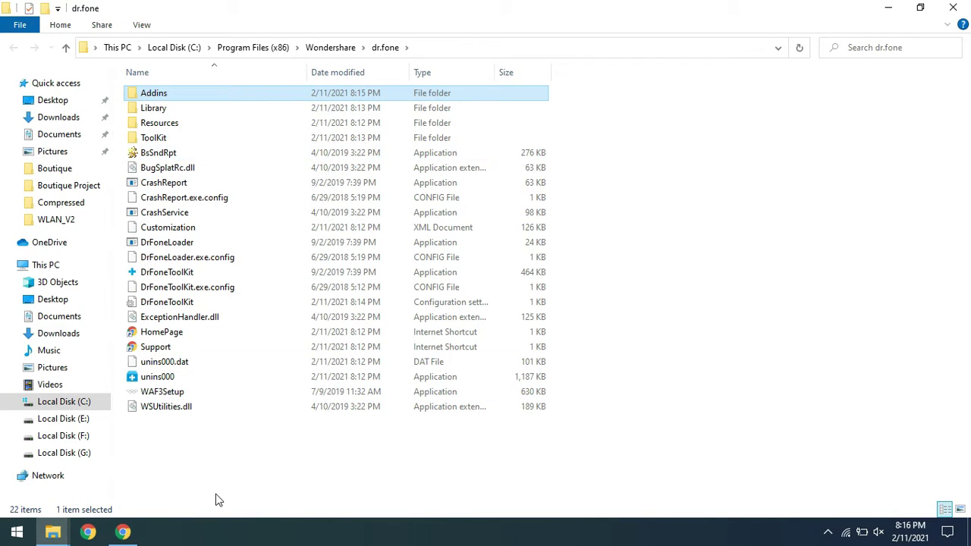
Step: Return to the Crack folder window and copy the ToolKit folder
left_click(52, 531)
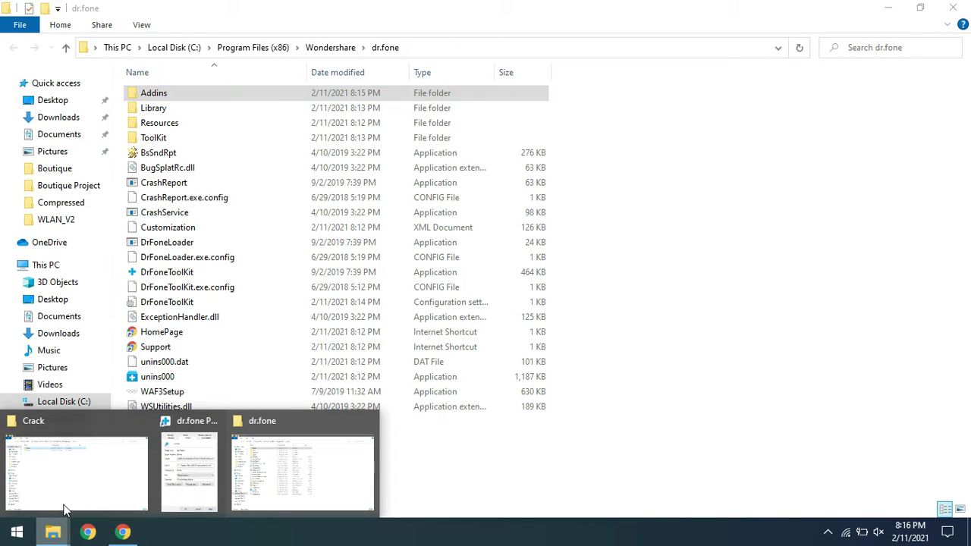
left_click(111, 493)
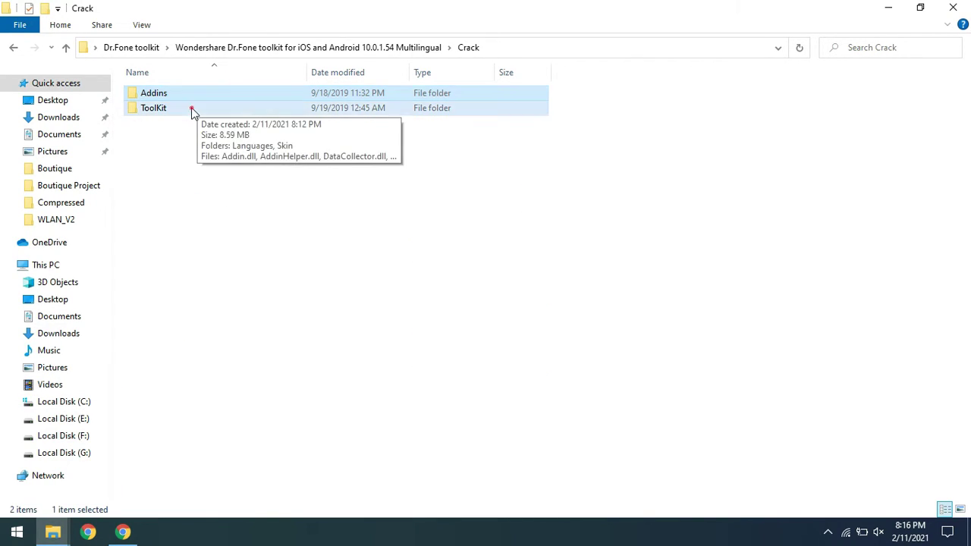
left_click(192, 112)
right_click(192, 112)
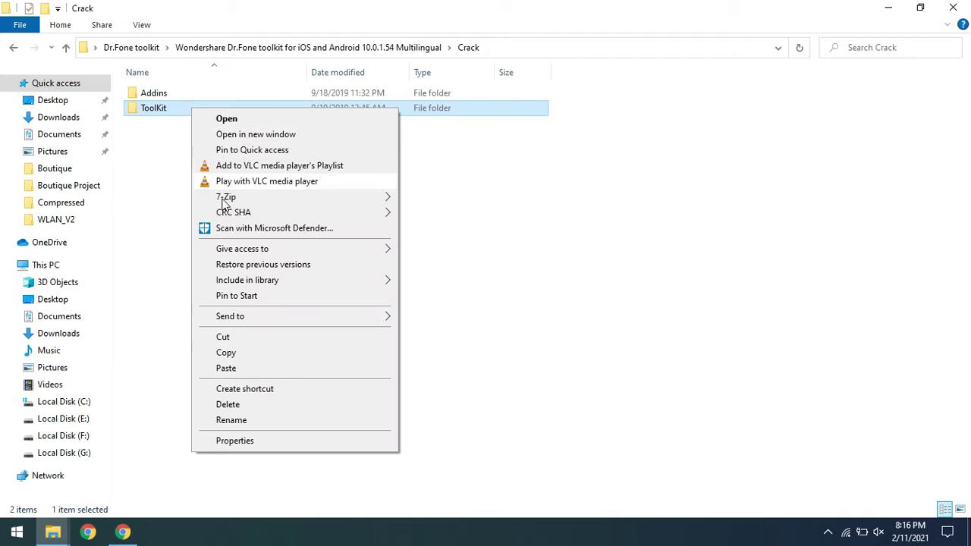
left_click(227, 353)
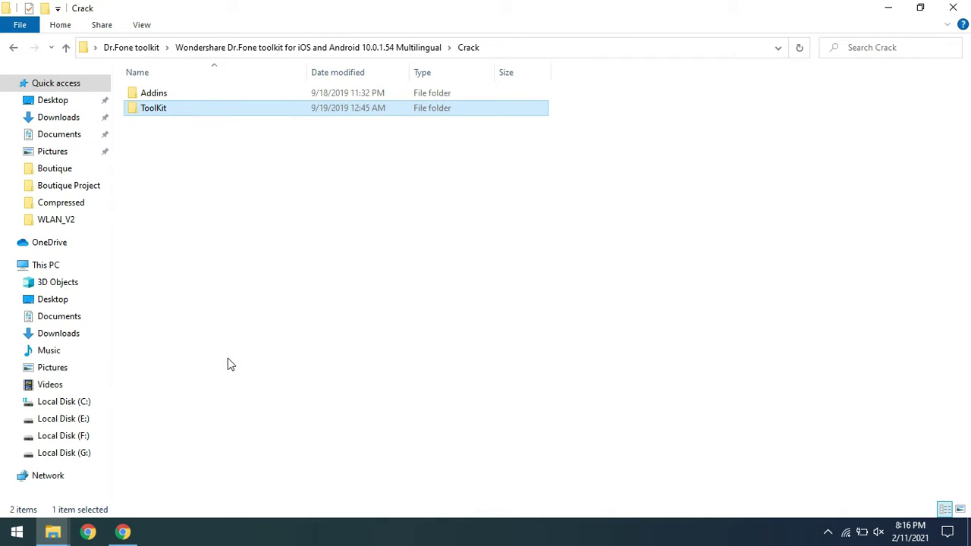
Step: Paste the ToolKit folder into the dr.fone installation folder, replacing the files in the destination
left_click(52, 531)
left_click(261, 489)
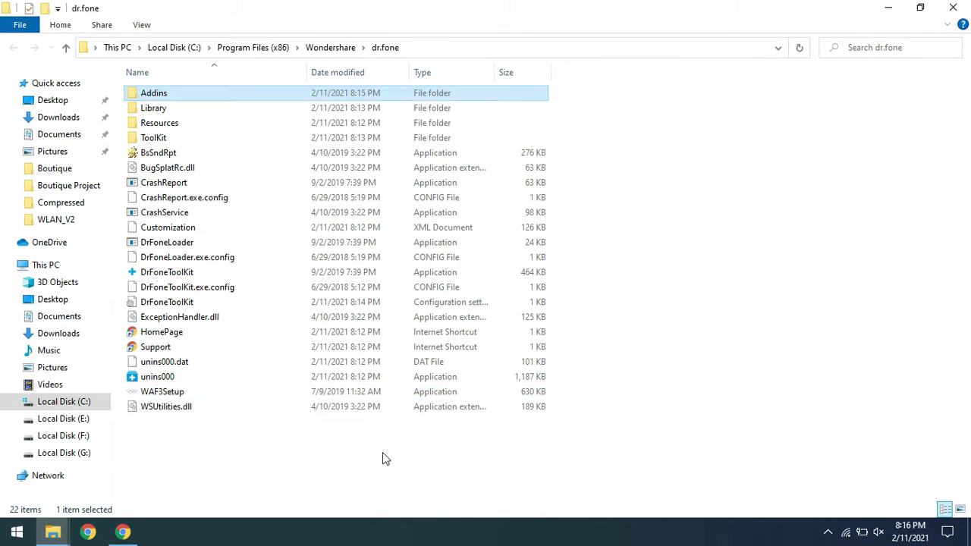
right_click(364, 464)
left_click(403, 379)
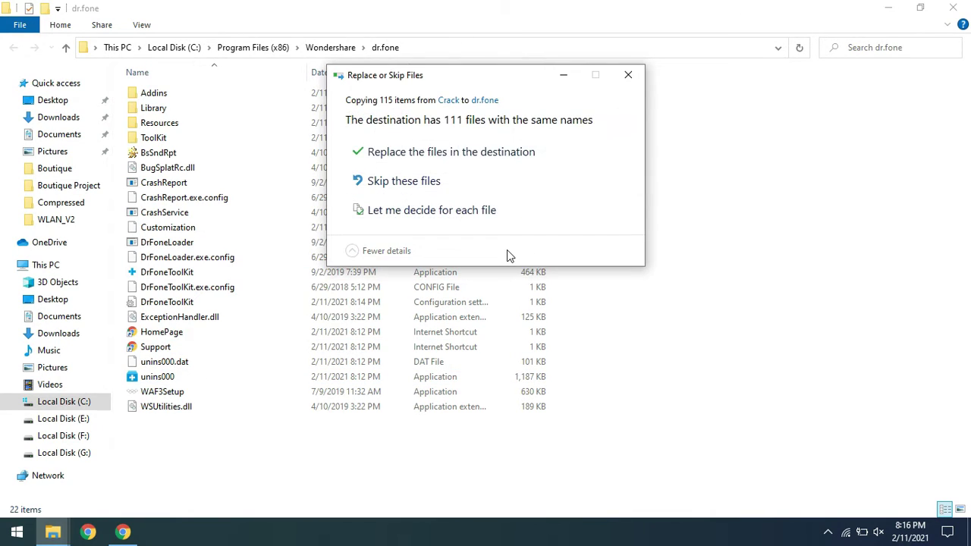
left_click(482, 155)
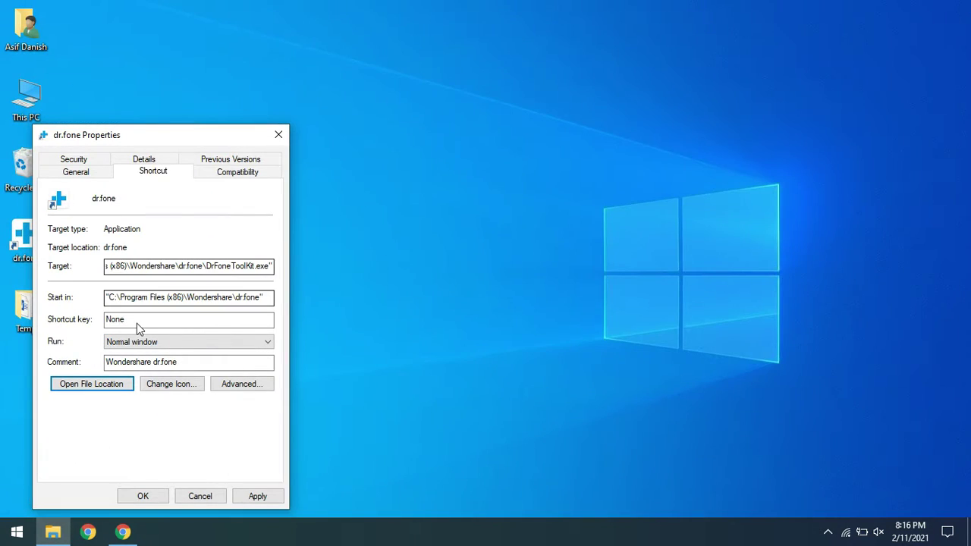
Step: Dismiss the dr.fone shortcut's properties and launch dr.fone from the desktop as administrator
left_click(200, 496)
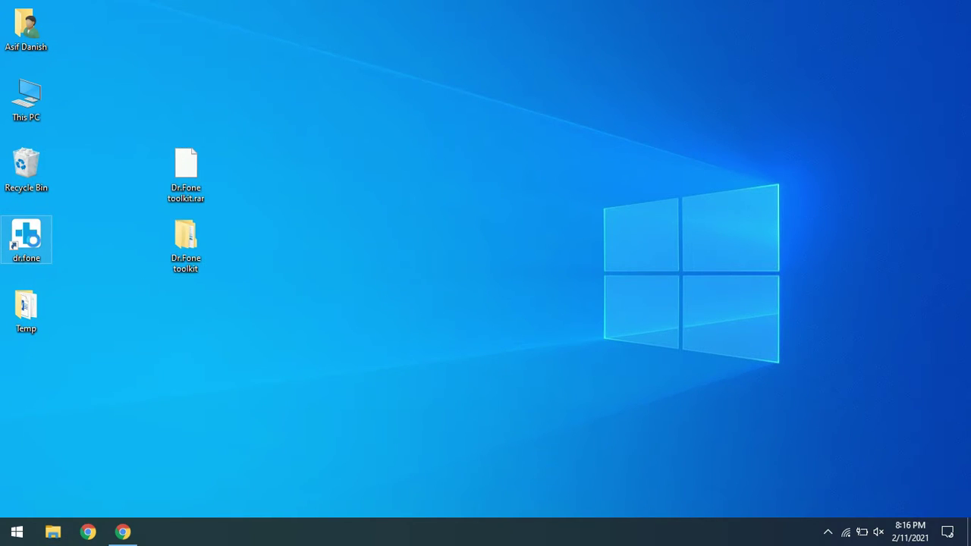
right_click(33, 241)
left_click(83, 247)
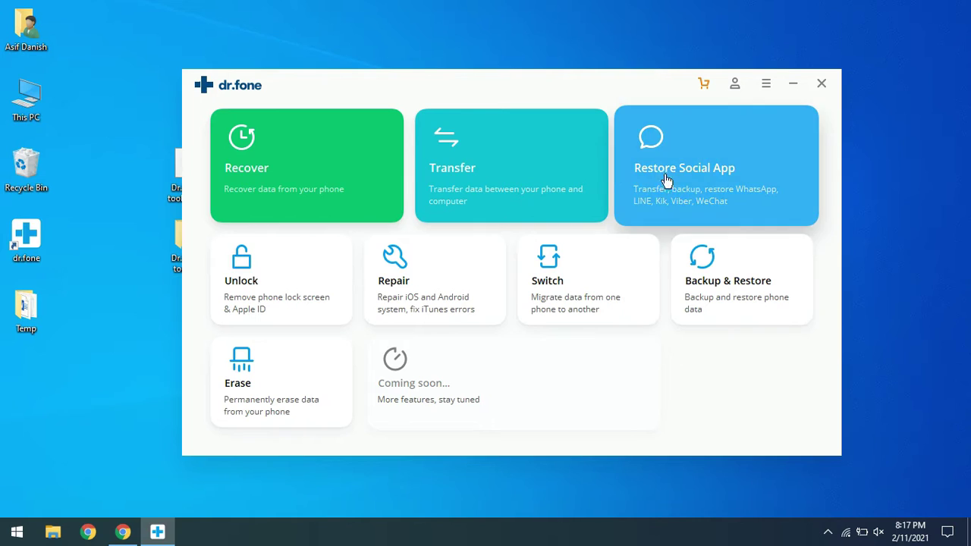
Step: View the Recover module's iOS and Android data recovery options, closing and reopening the module
left_click(267, 320)
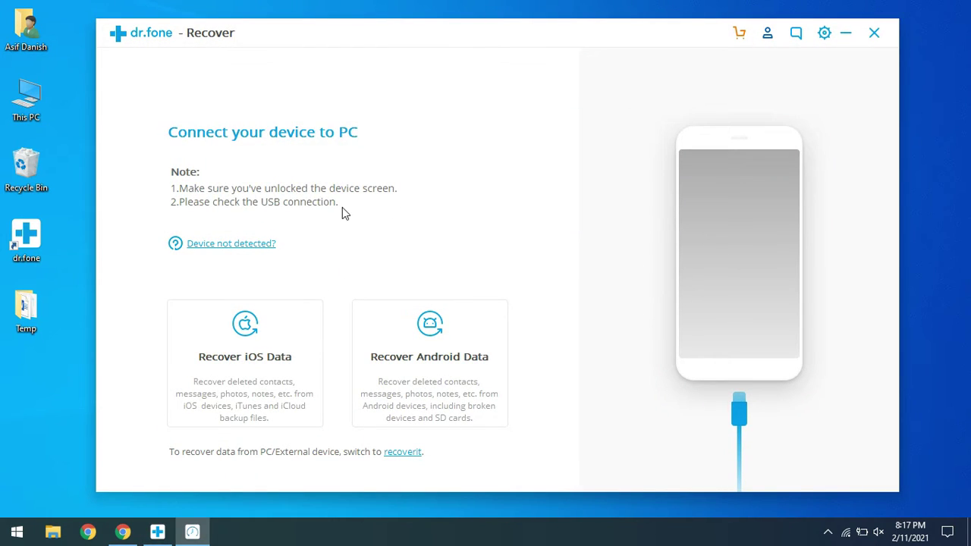
left_click(874, 34)
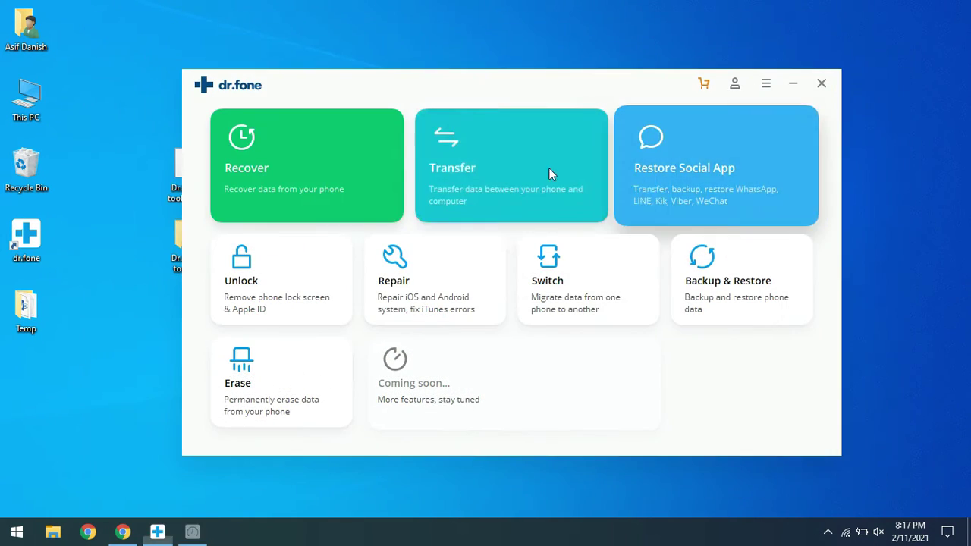
left_click(339, 197)
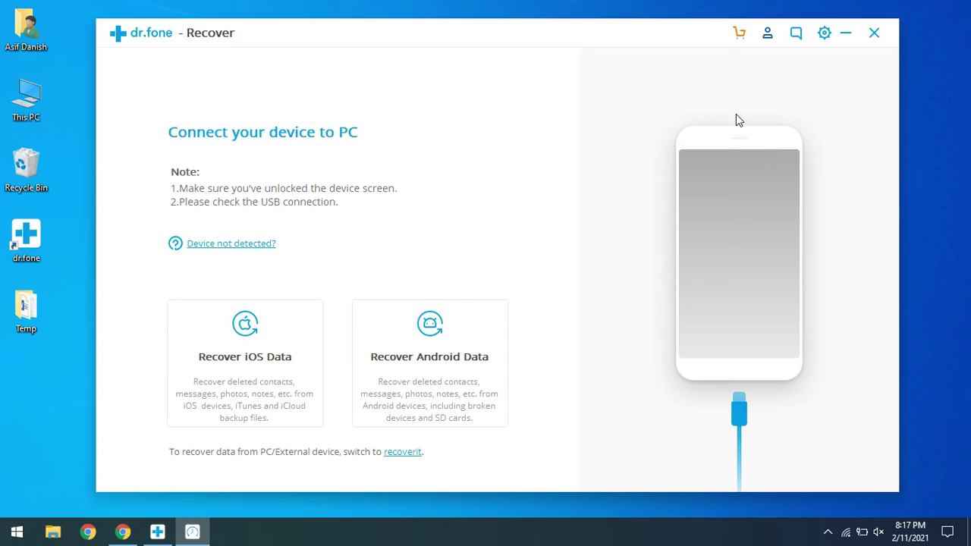
left_click(875, 34)
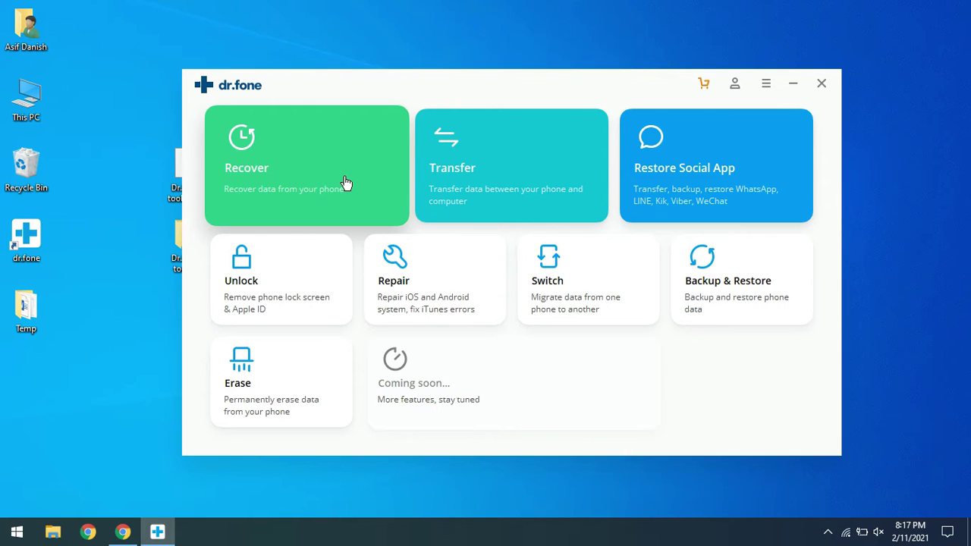
left_click(345, 183)
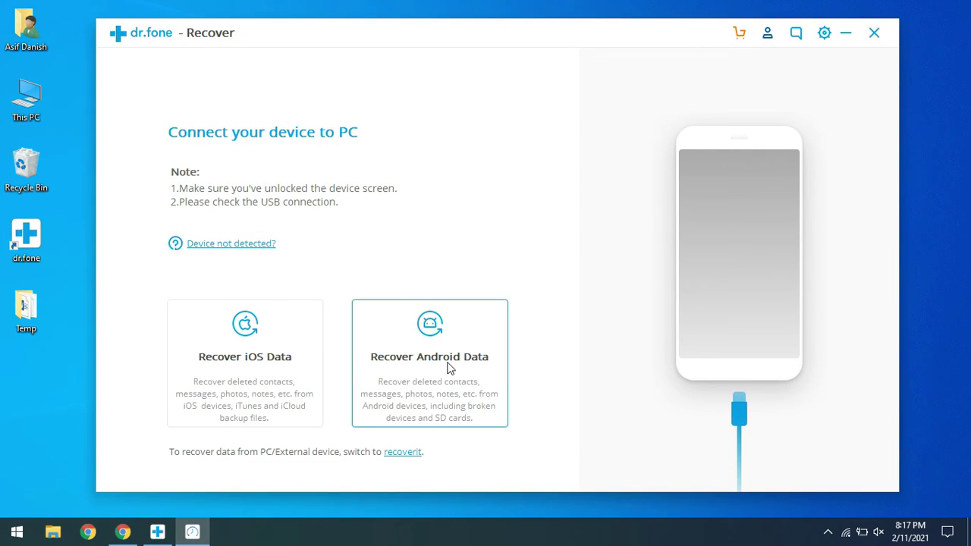
Step: Close the Recover module and view the Unlock, Repair and Backup & Restore modules in turn, closing each one
left_click(874, 33)
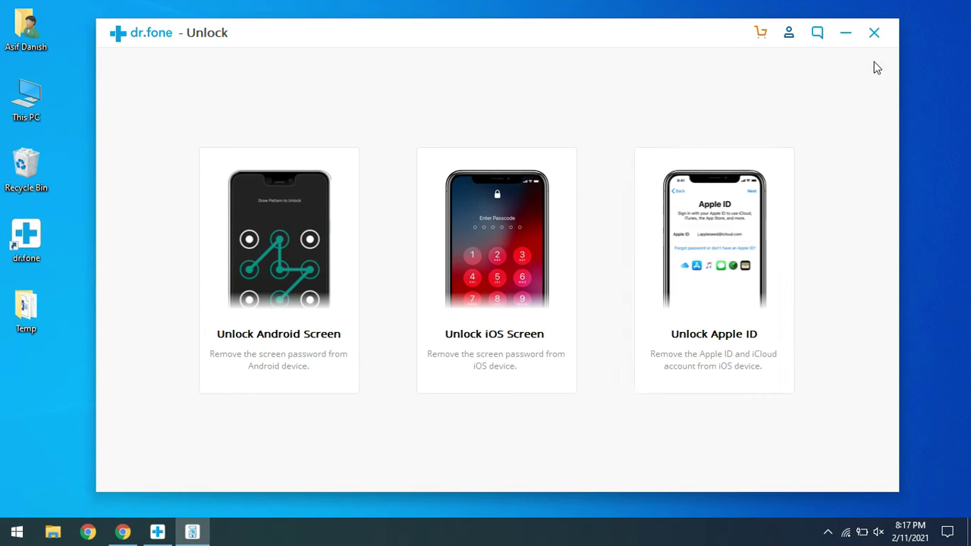
left_click(873, 34)
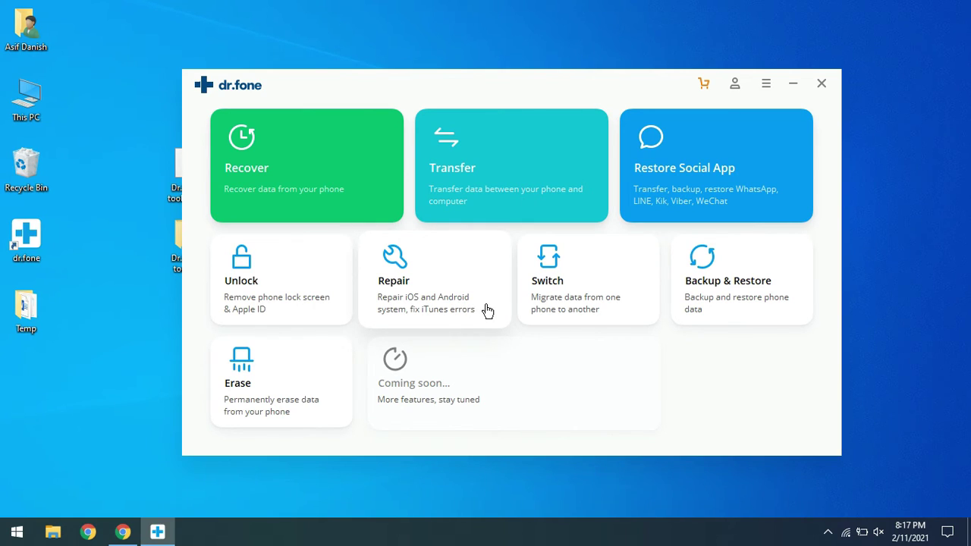
left_click(486, 310)
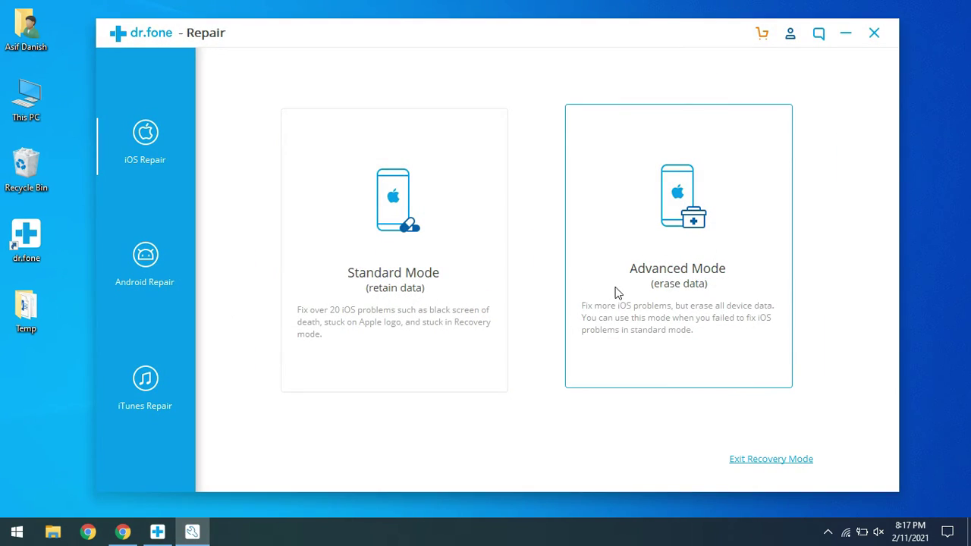
left_click(874, 34)
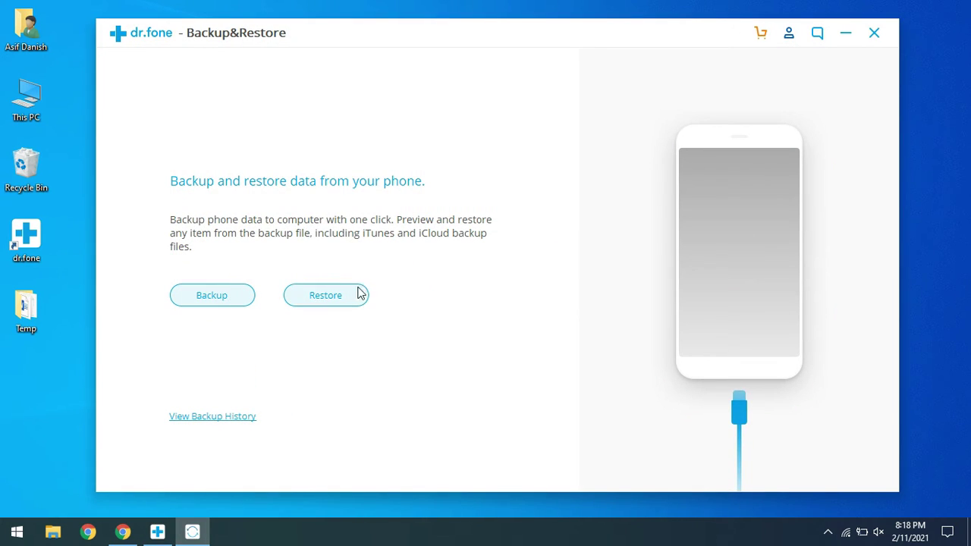
left_click(874, 34)
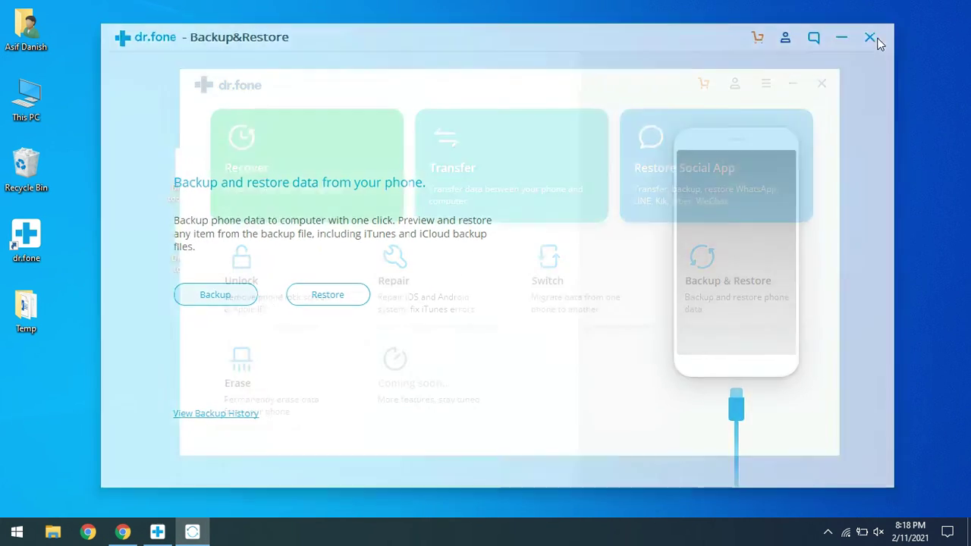
Step: Check the dr.fone version information in the About dialog and dismiss it
left_click(767, 82)
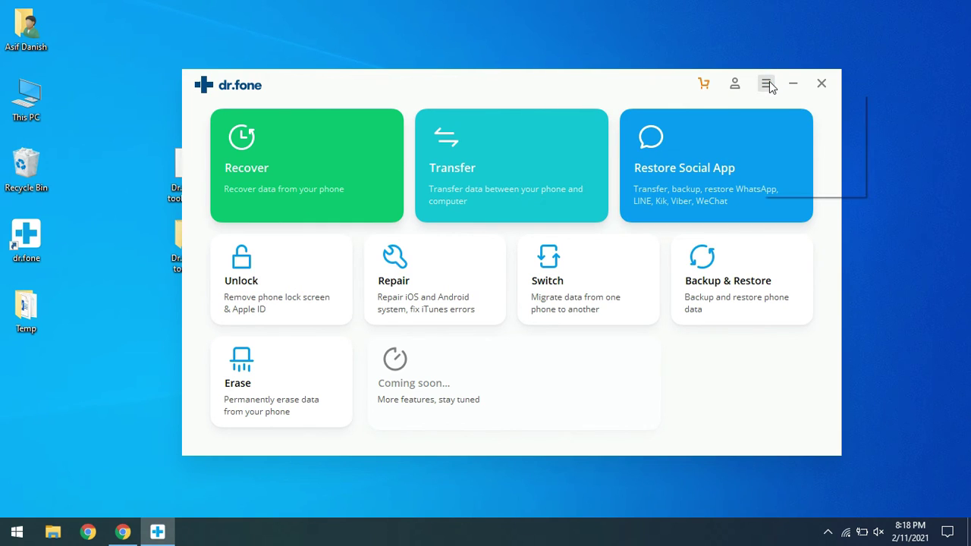
left_click(774, 187)
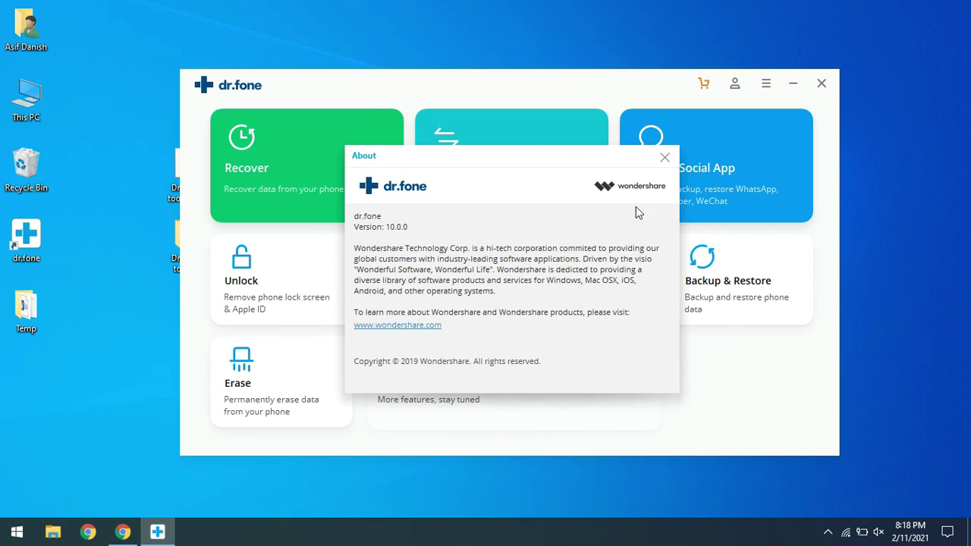
left_click(664, 158)
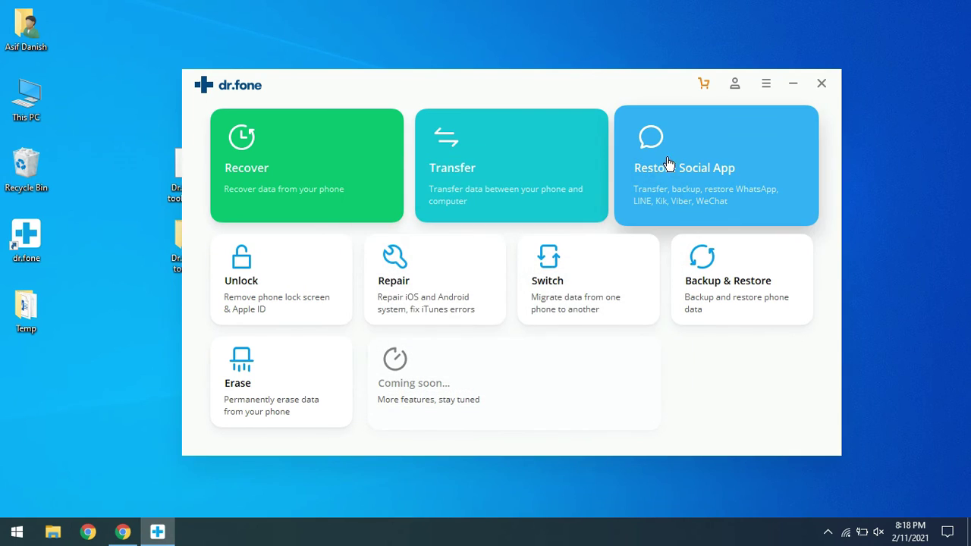
left_click(822, 85)
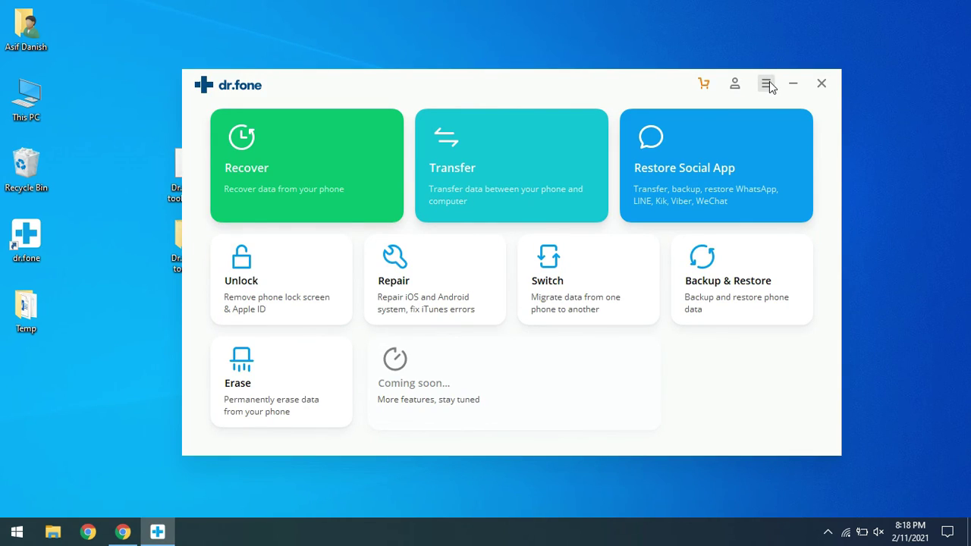
Step: View the About information once more, dismiss it and close dr.fone
left_click(768, 85)
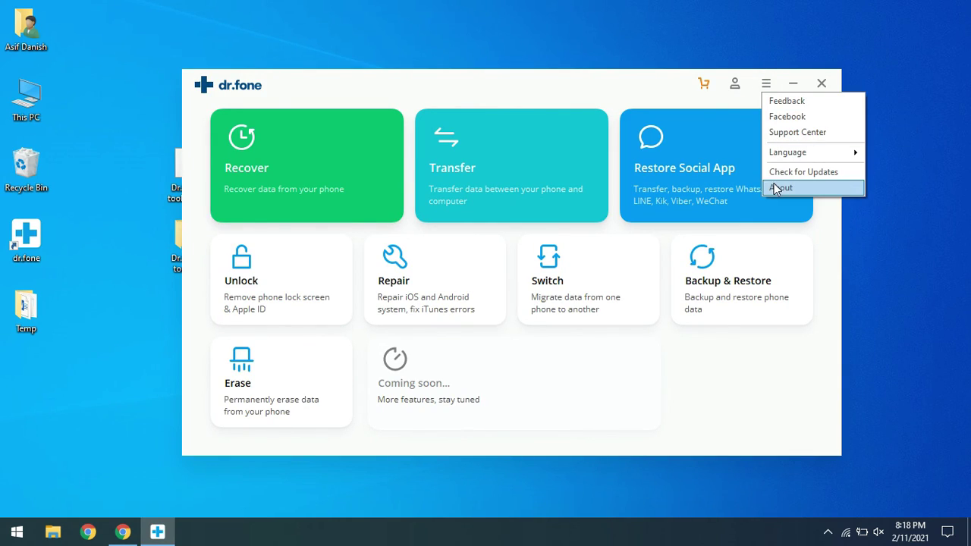
left_click(777, 187)
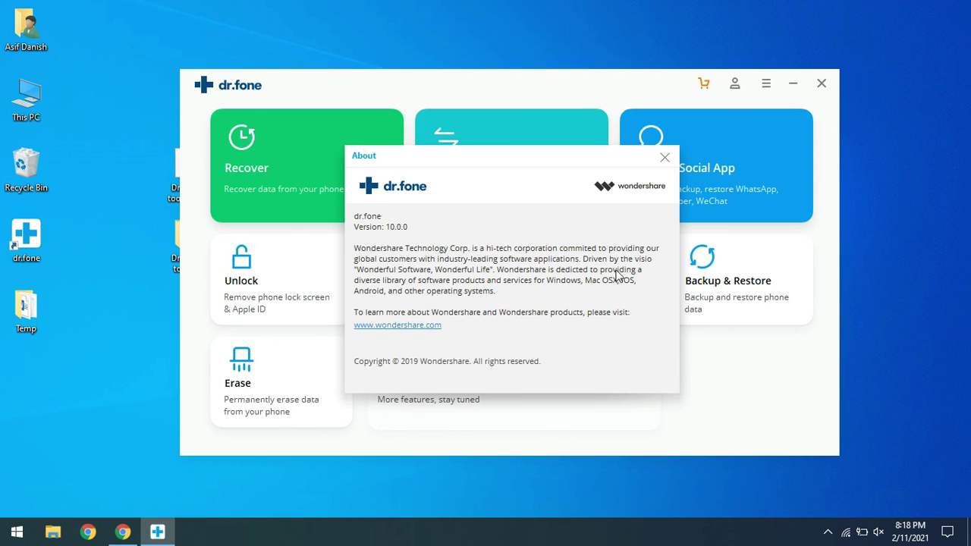
left_click(664, 158)
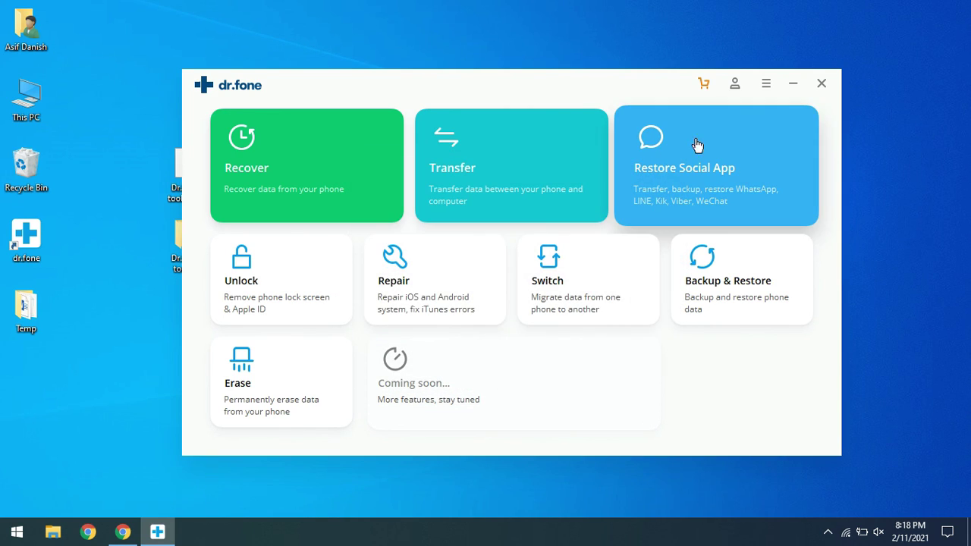
left_click(823, 86)
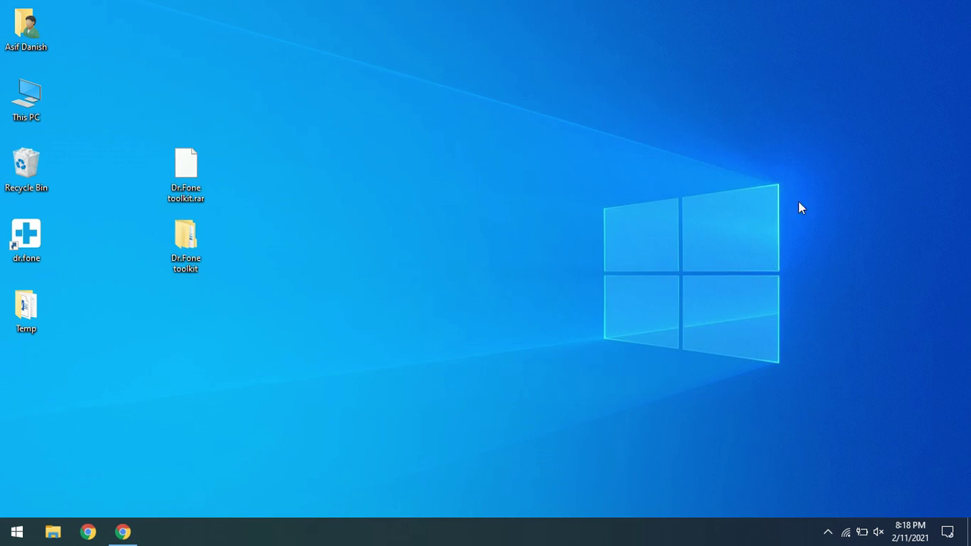